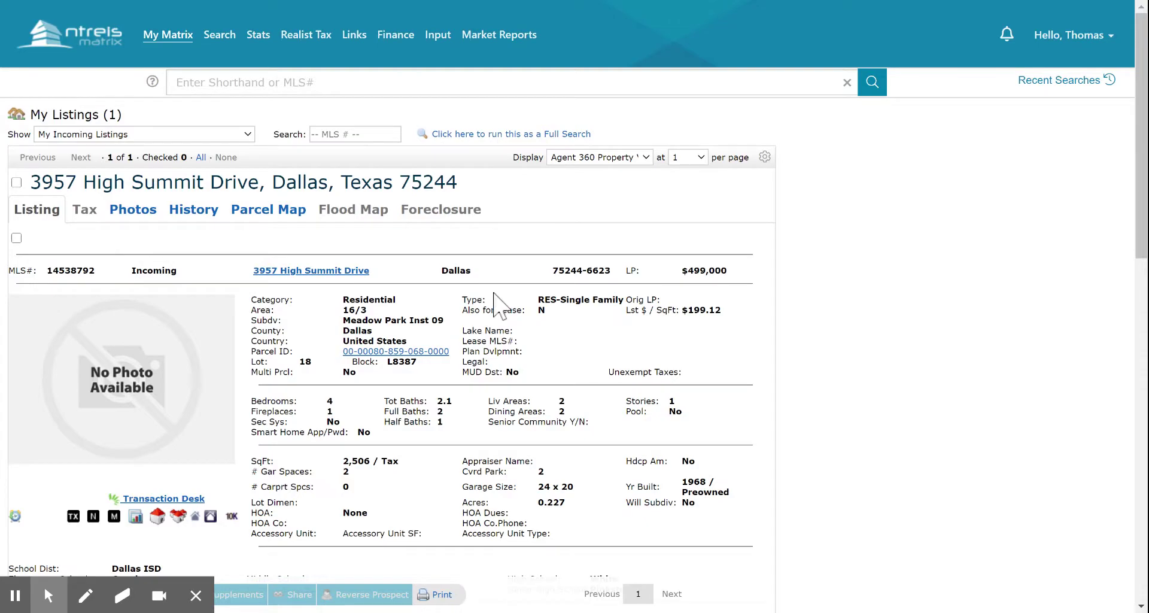
- Scroll the Add/Edit Photos page to check that all 26 photos are uploaded
{"action": "scroll", "coordinate": [494, 302], "scroll_direction": "down", "scroll_amount": 6}
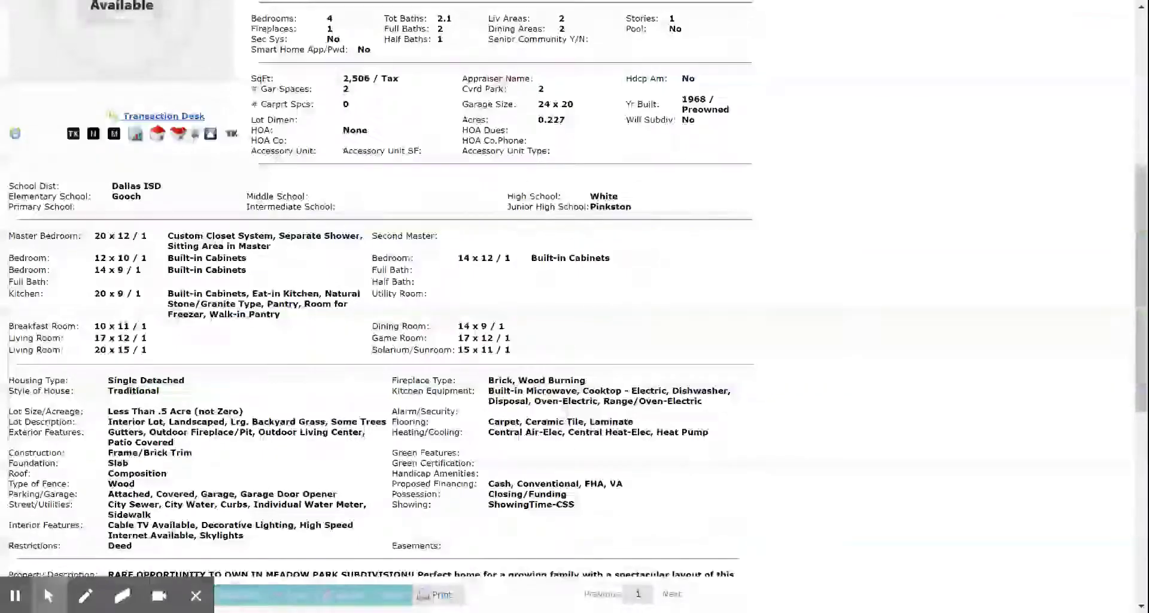
{"action": "scroll", "coordinate": [205, 206], "scroll_direction": "up", "scroll_amount": 6}
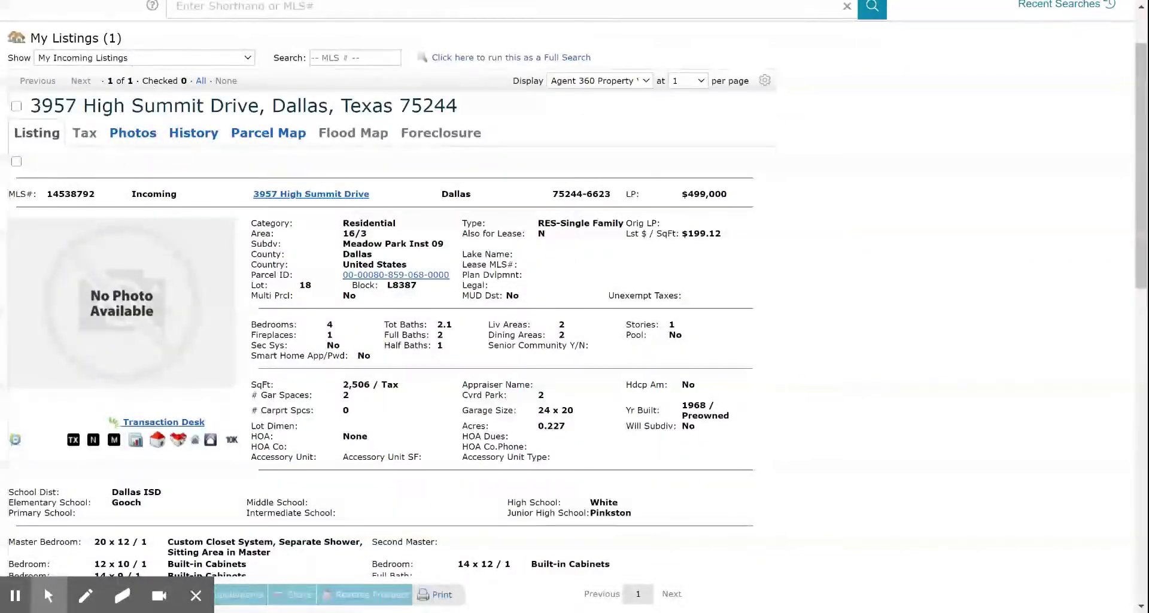
{"action": "scroll", "coordinate": [116, 78], "scroll_direction": "up", "scroll_amount": 1}
{"action": "mouse_move", "coordinate": [169, 36]}
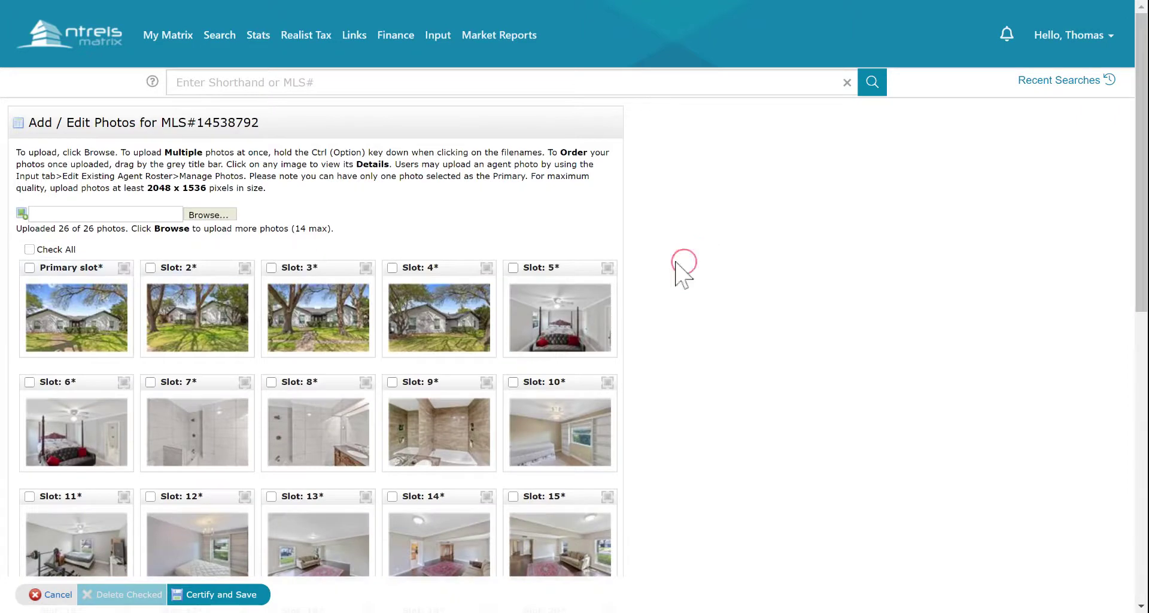
- Drag the third front exterior shot into the lead position and move the kitchen photo earlier
{"action": "scroll", "coordinate": [488, 300], "scroll_direction": "down", "scroll_amount": 5}
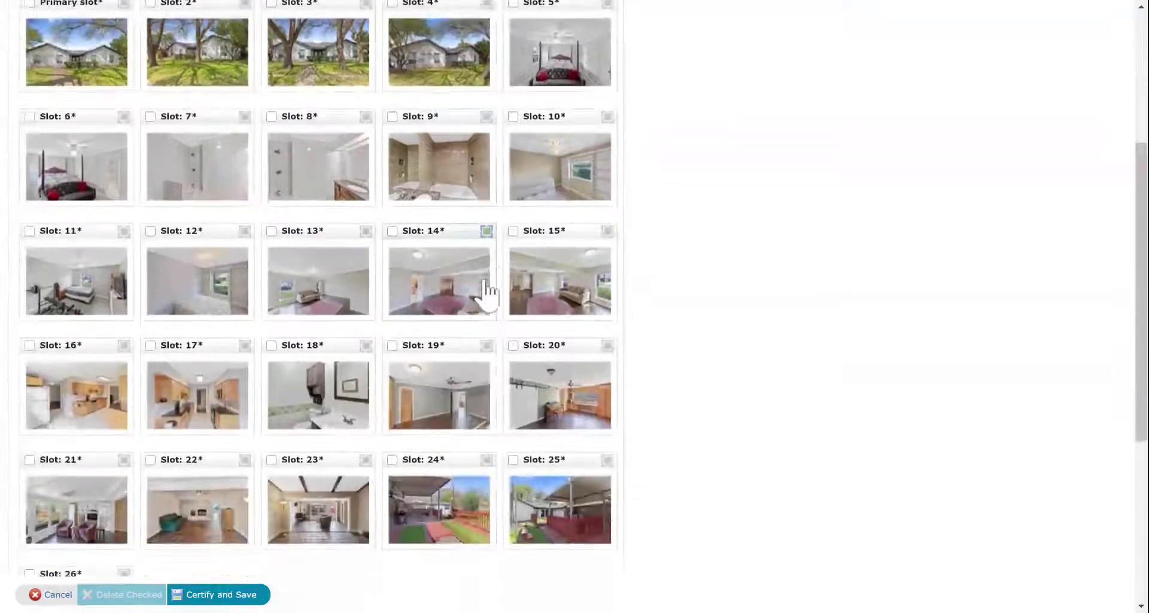
{"action": "scroll", "coordinate": [486, 281], "scroll_direction": "down", "scroll_amount": 2}
{"action": "scroll", "coordinate": [487, 266], "scroll_direction": "up", "scroll_amount": 4}
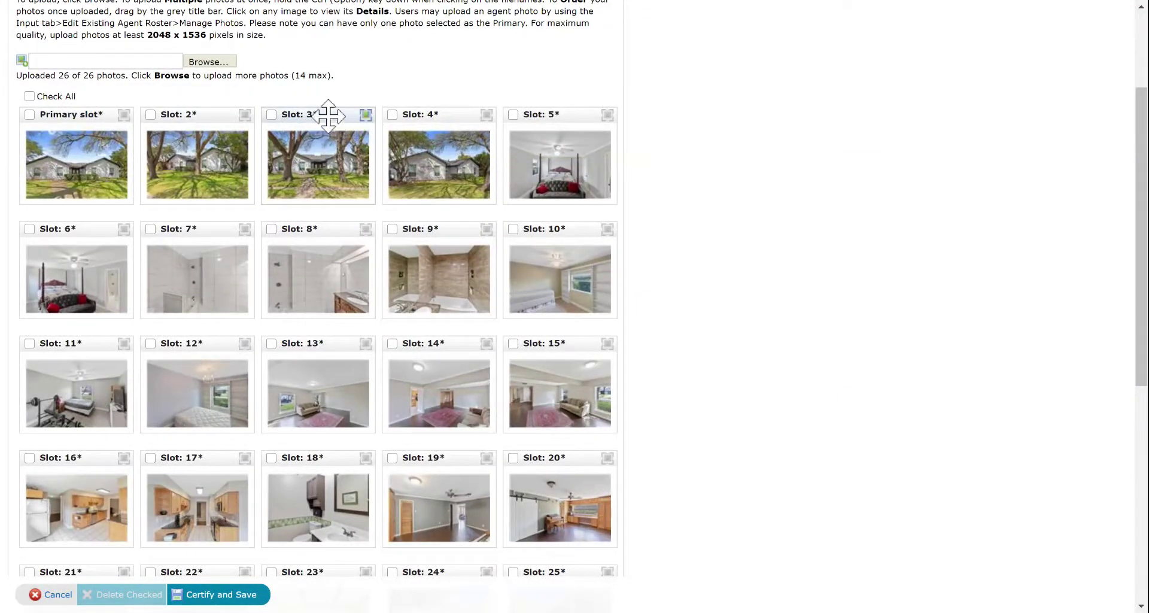
{"action": "left_click_drag", "start_coordinate": [328, 115], "coordinate": [84, 128]}
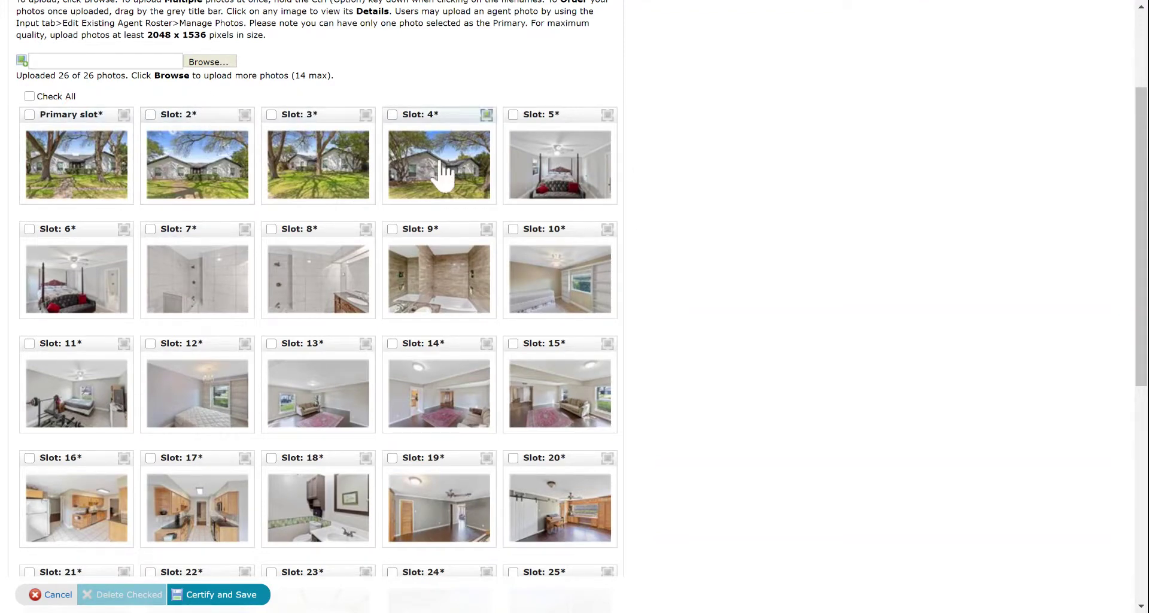
{"action": "scroll", "coordinate": [391, 326], "scroll_direction": "down", "scroll_amount": 4}
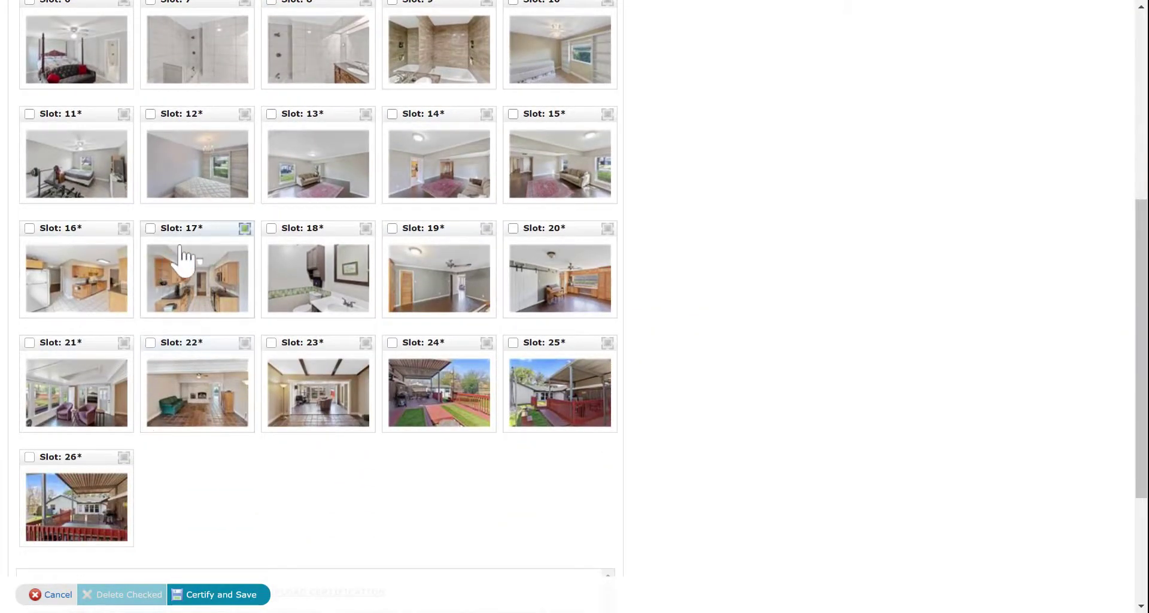
{"action": "left_click_drag", "start_coordinate": [206, 226], "coordinate": [287, 63]}
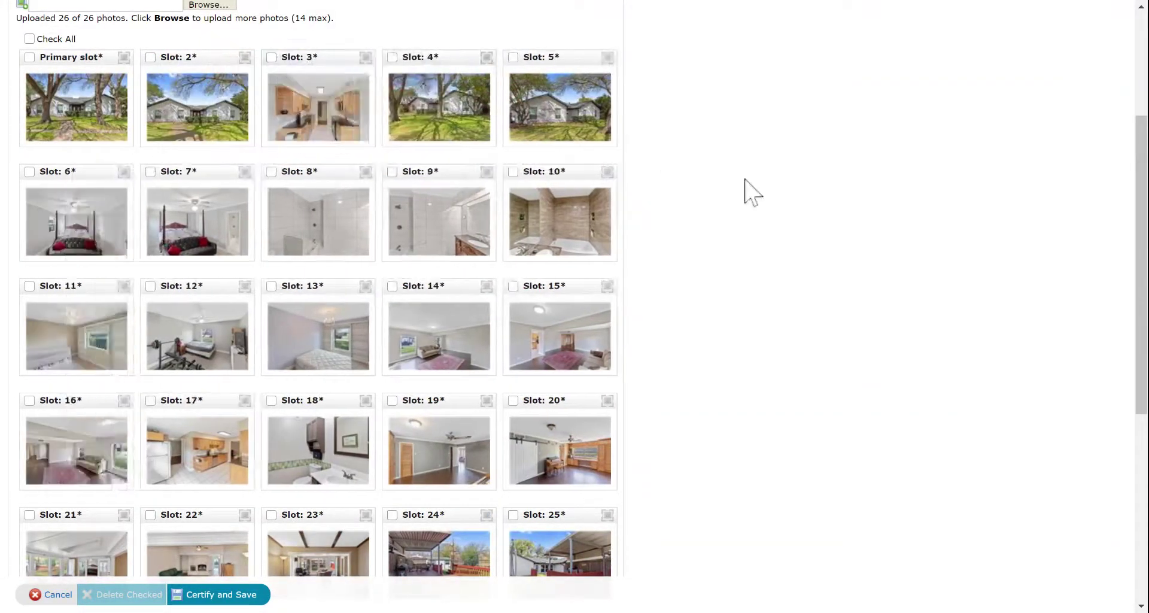
{"action": "scroll", "coordinate": [874, 186], "scroll_direction": "up", "scroll_amount": 4}
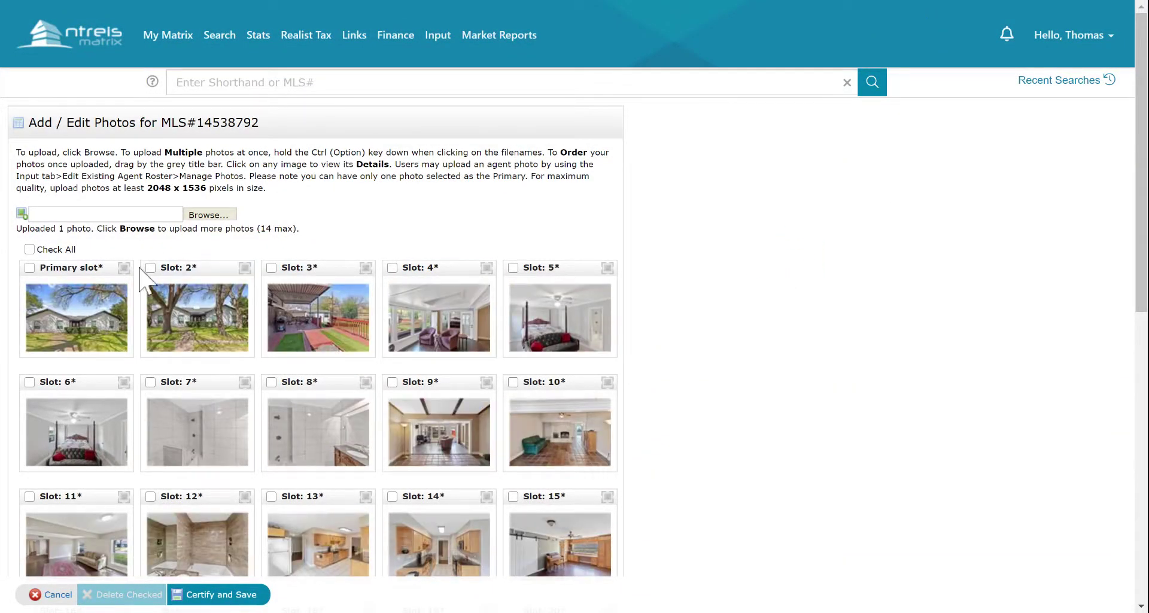
{"action": "scroll", "coordinate": [231, 359], "scroll_direction": "down", "scroll_amount": 3}
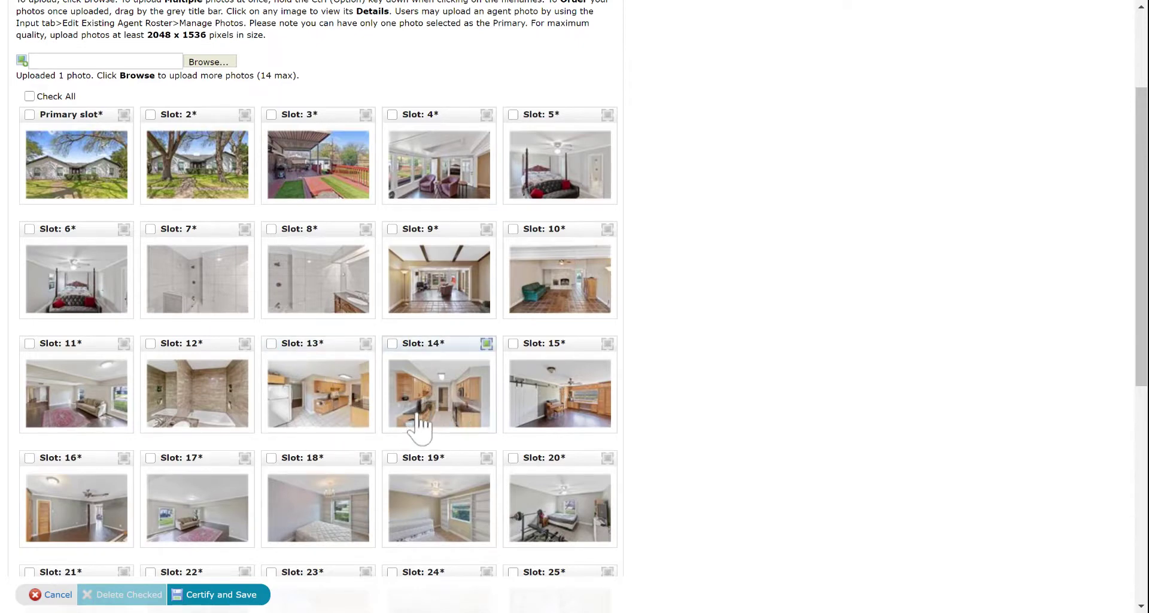
{"action": "scroll", "coordinate": [483, 389], "scroll_direction": "down", "scroll_amount": 2}
{"action": "scroll", "coordinate": [483, 389], "scroll_direction": "down", "scroll_amount": 1}
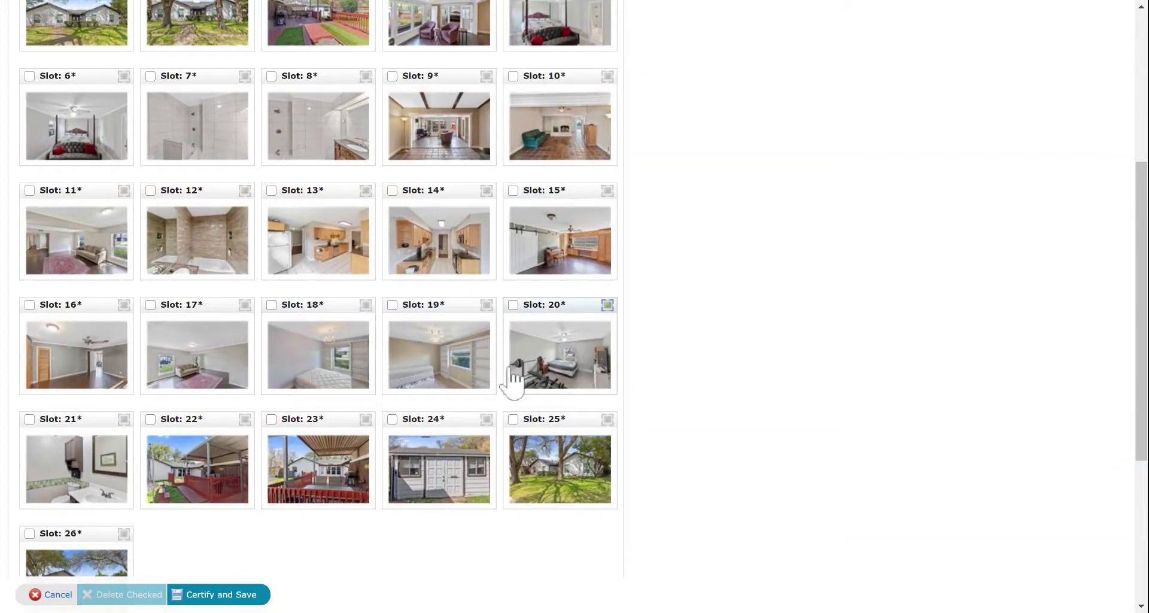
{"action": "scroll", "coordinate": [155, 472], "scroll_direction": "down", "scroll_amount": 2}
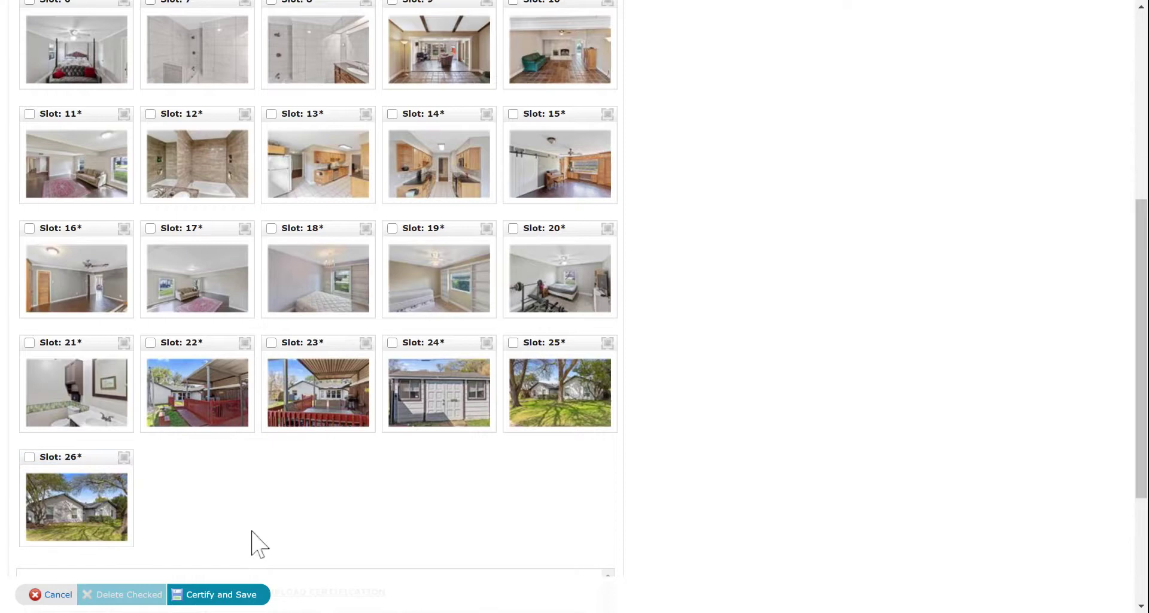
{"action": "scroll", "coordinate": [329, 461], "scroll_direction": "up", "scroll_amount": 7}
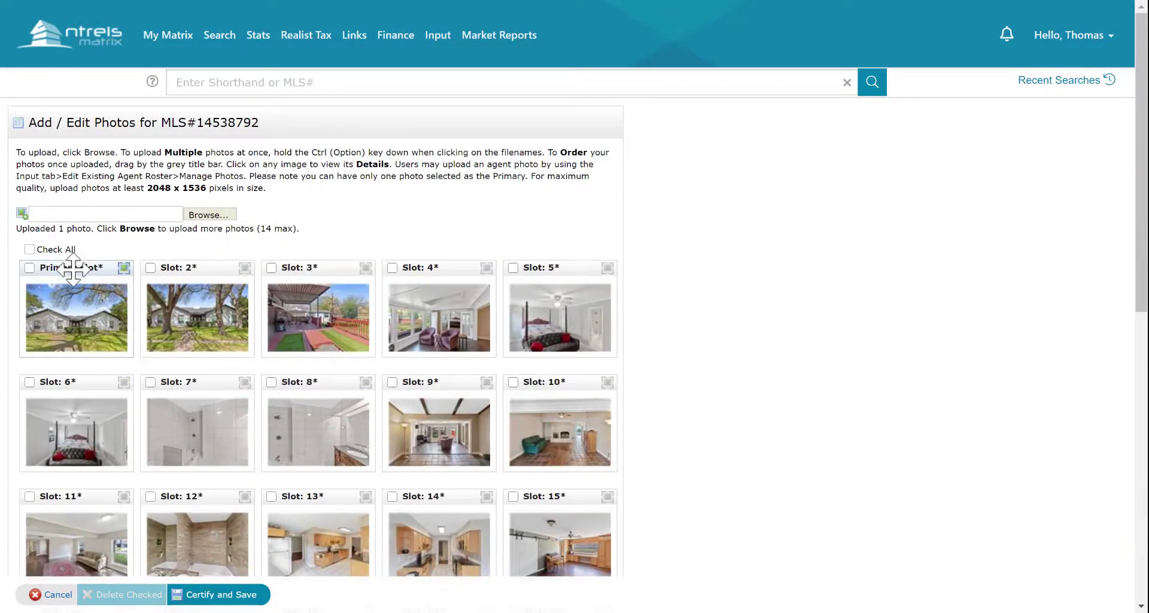
- Open the details window for the front exterior photo in the Primary slot
{"action": "left_click_drag", "start_coordinate": [73, 268], "coordinate": [98, 277]}
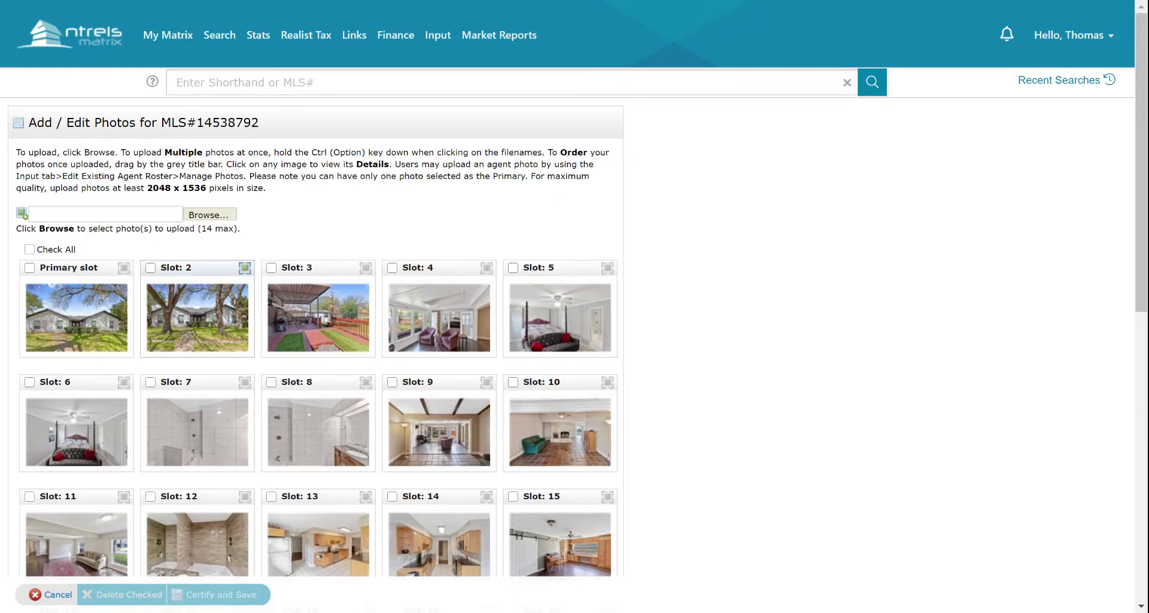
{"action": "left_click", "coordinate": [77, 328]}
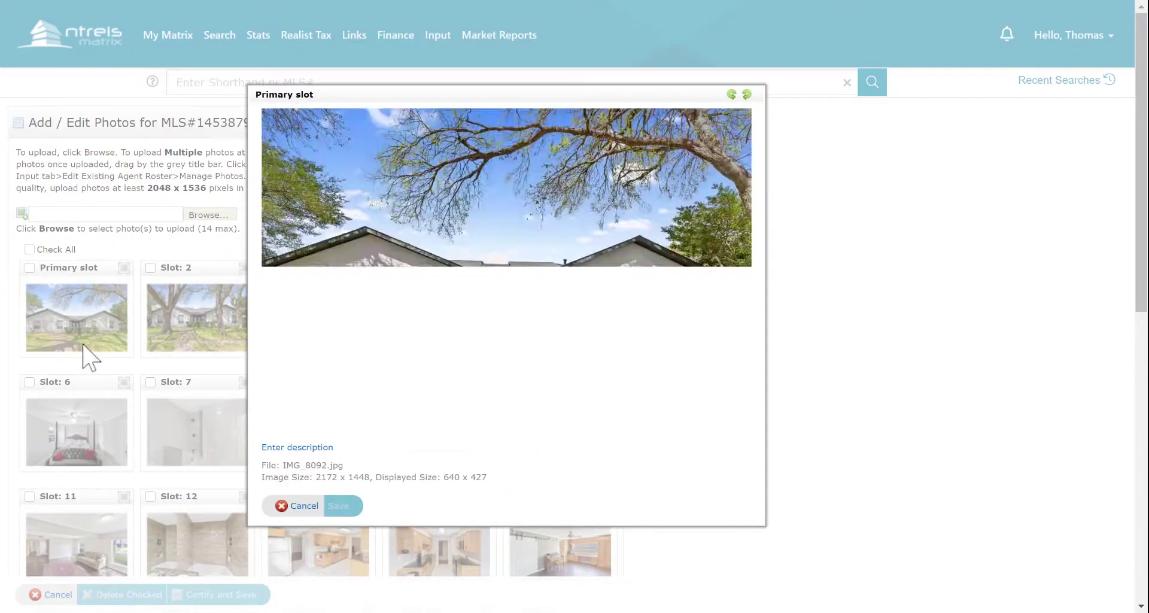
- Enter 'Front of home' as the primary photo's description, finish editing and save
{"action": "left_click", "coordinate": [302, 449]}
{"action": "left_click", "coordinate": [363, 453]}
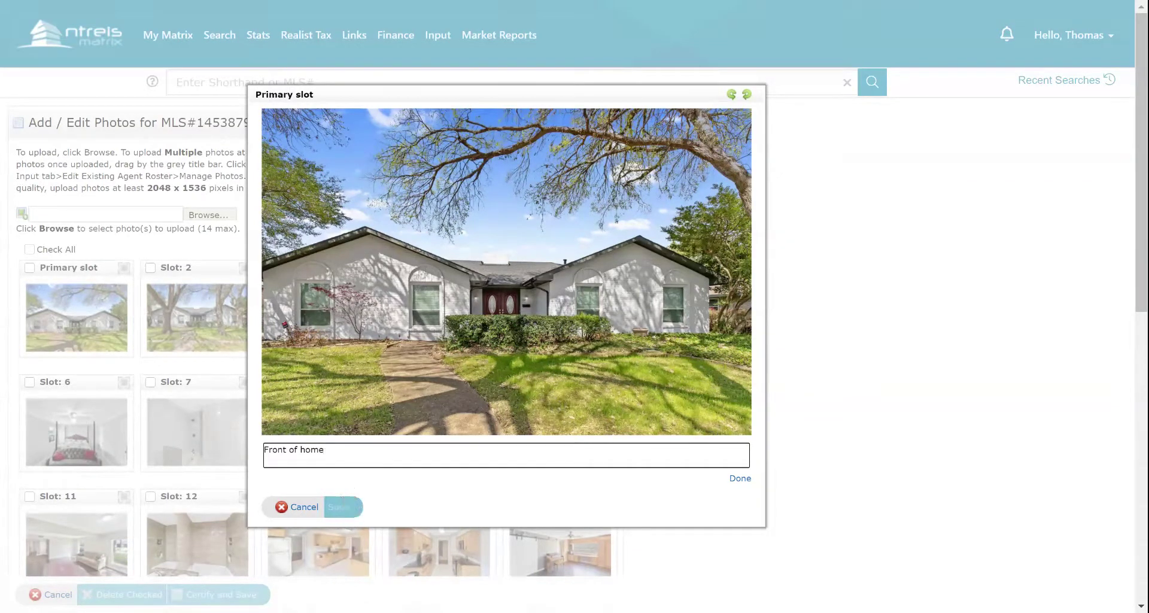
{"action": "left_click", "coordinate": [741, 479]}
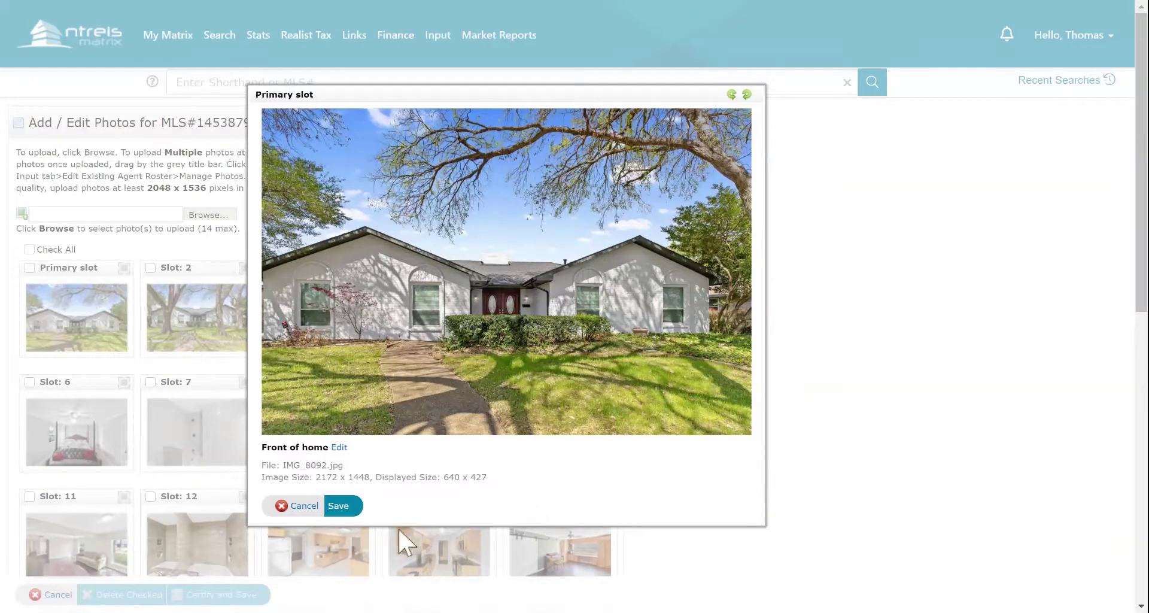
{"action": "left_click", "coordinate": [342, 507]}
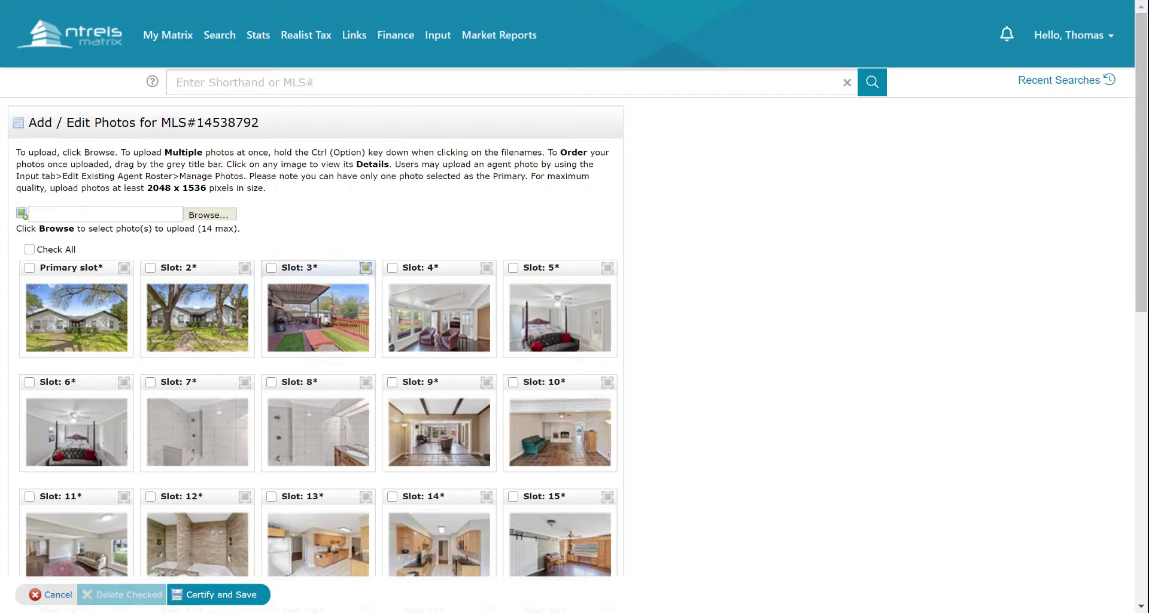
{"action": "left_click", "coordinate": [324, 302]}
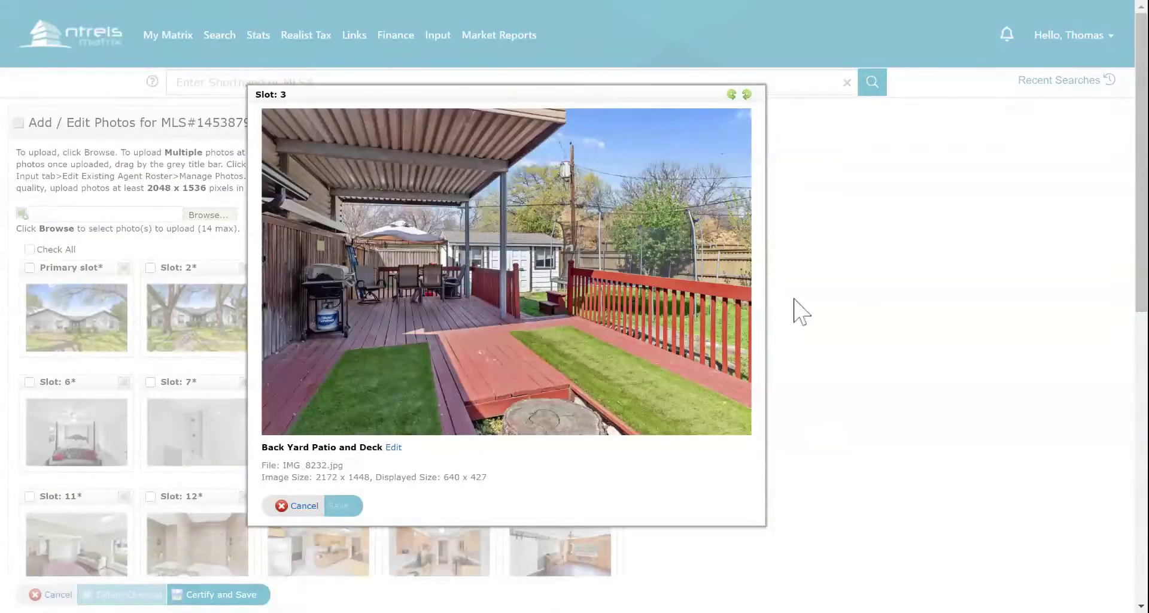
{"action": "left_click", "coordinate": [304, 506]}
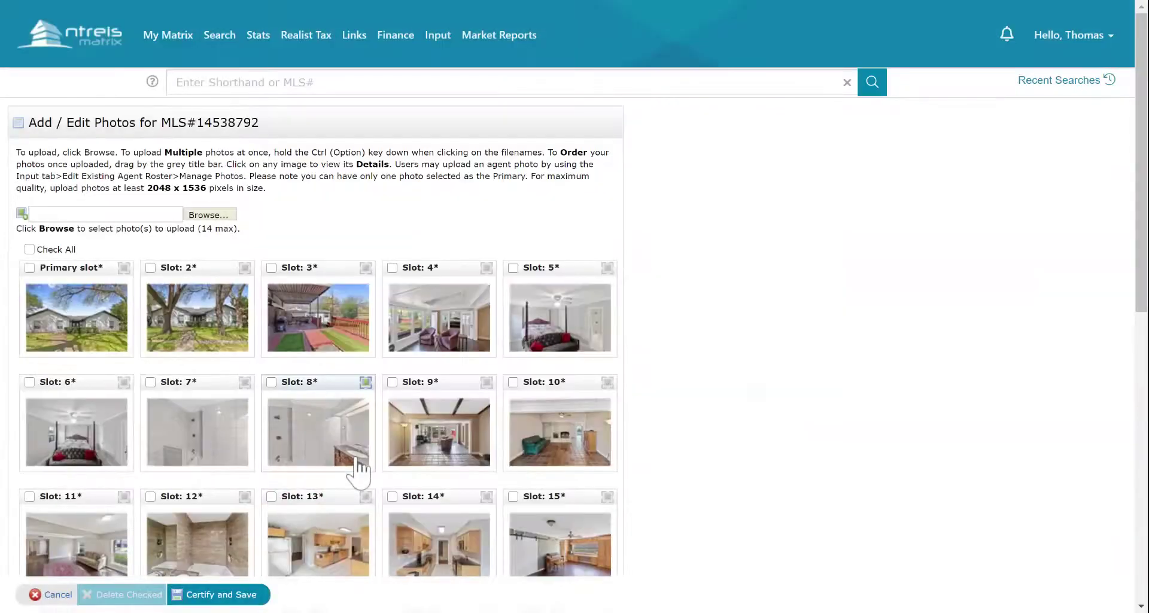
{"action": "left_click", "coordinate": [464, 455]}
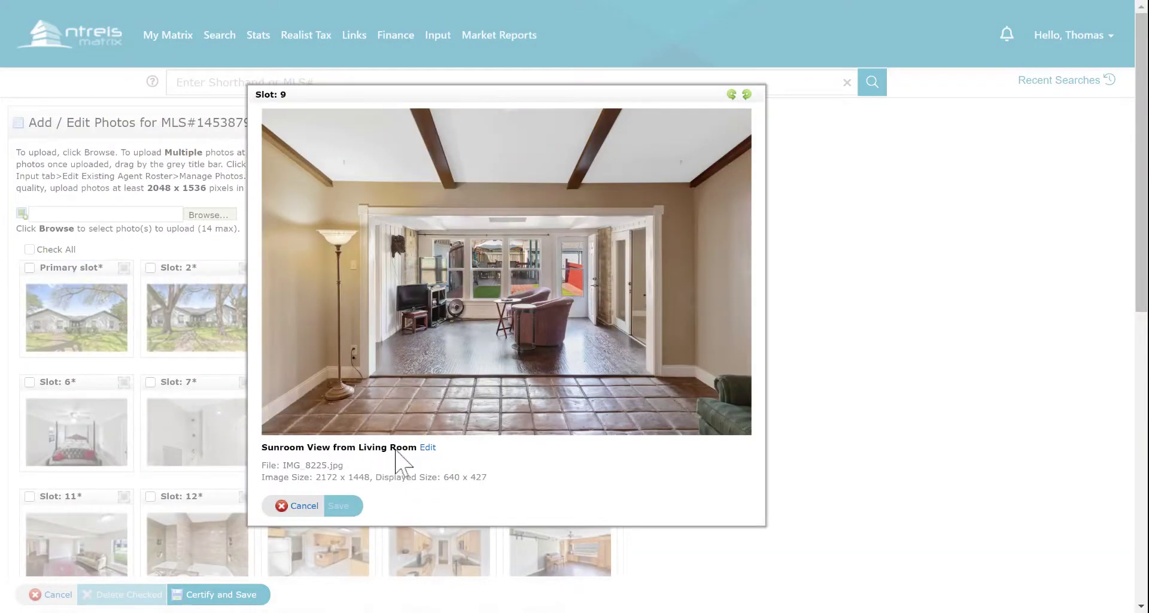
{"action": "left_click", "coordinate": [302, 505]}
{"action": "scroll", "coordinate": [422, 419], "scroll_direction": "down", "scroll_amount": 3}
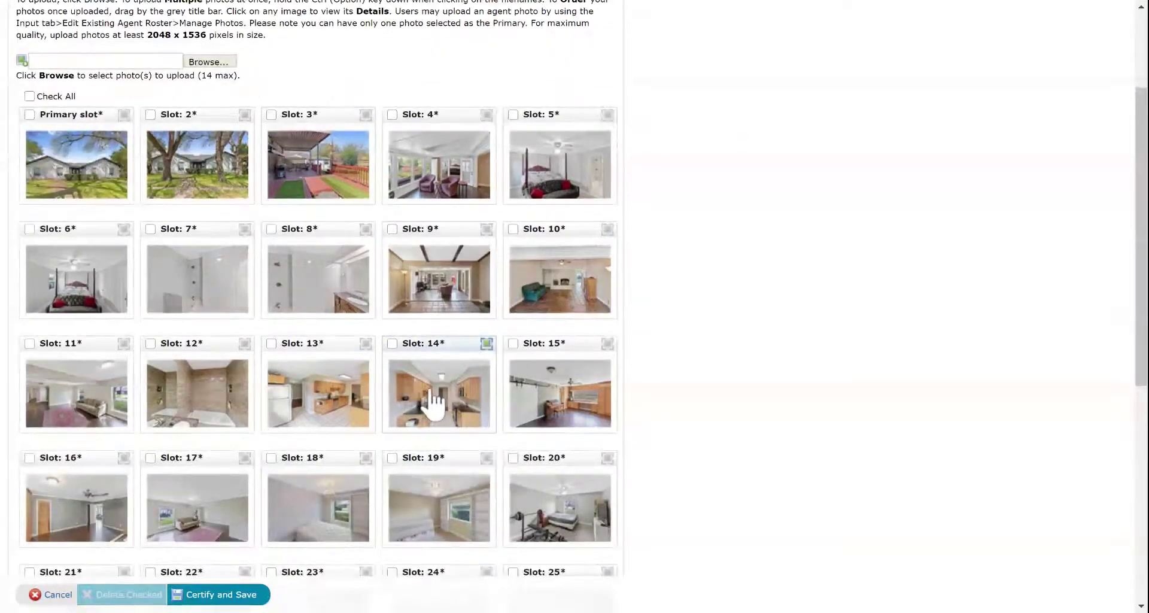
{"action": "left_click", "coordinate": [439, 398]}
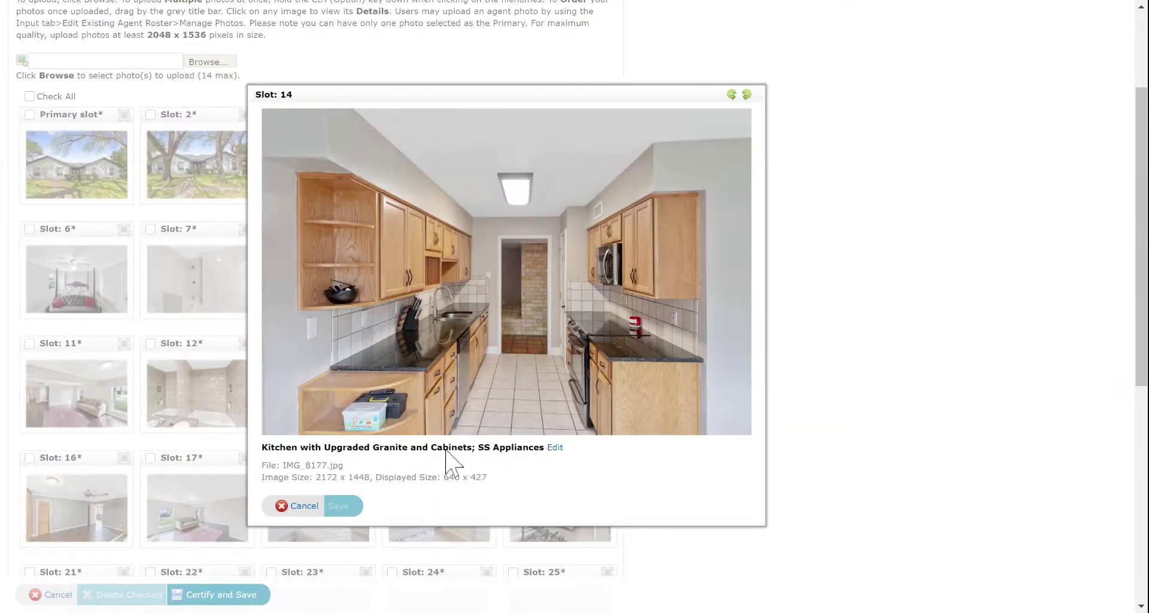
{"action": "left_click", "coordinate": [303, 505]}
{"action": "scroll", "coordinate": [479, 455], "scroll_direction": "down", "scroll_amount": 3}
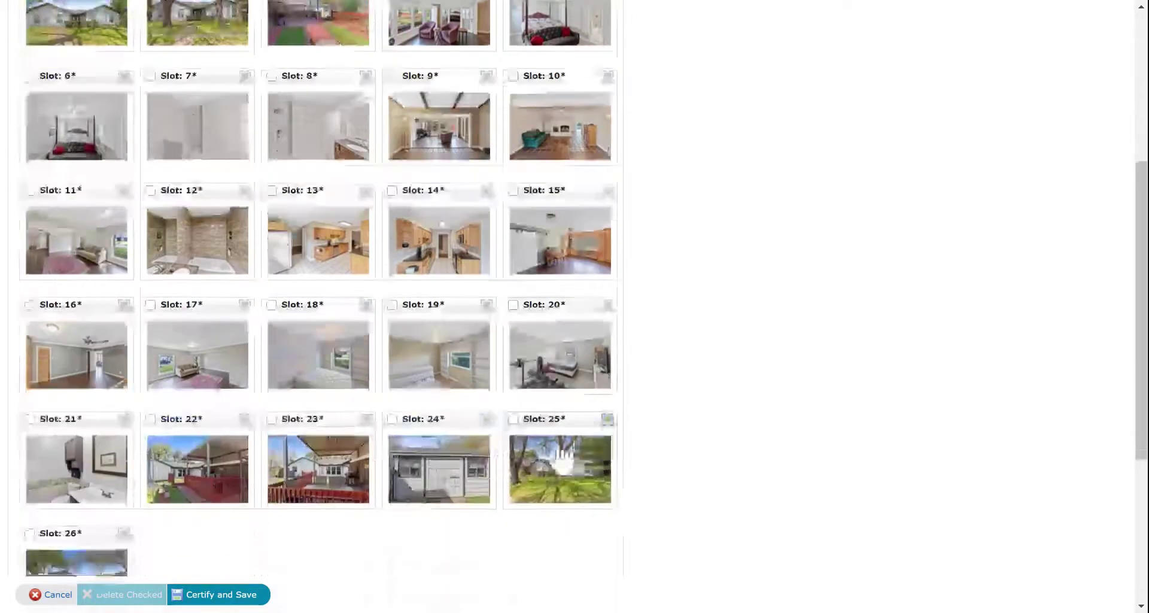
{"action": "scroll", "coordinate": [436, 456], "scroll_direction": "up", "scroll_amount": 3}
{"action": "scroll", "coordinate": [384, 500], "scroll_direction": "down", "scroll_amount": 3}
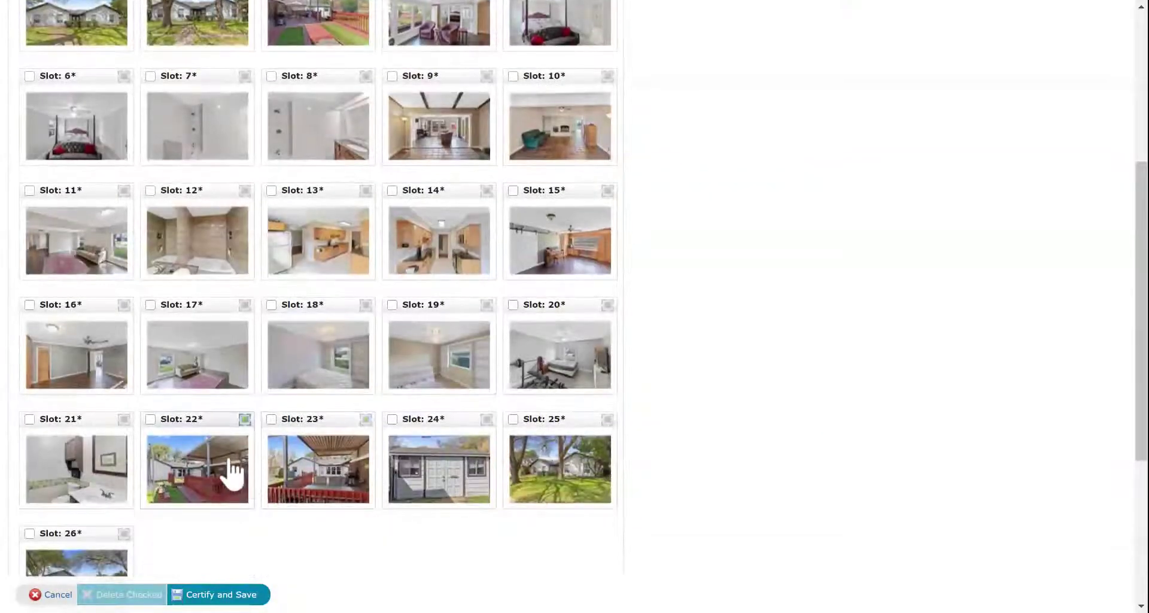
{"action": "left_click", "coordinate": [415, 464]}
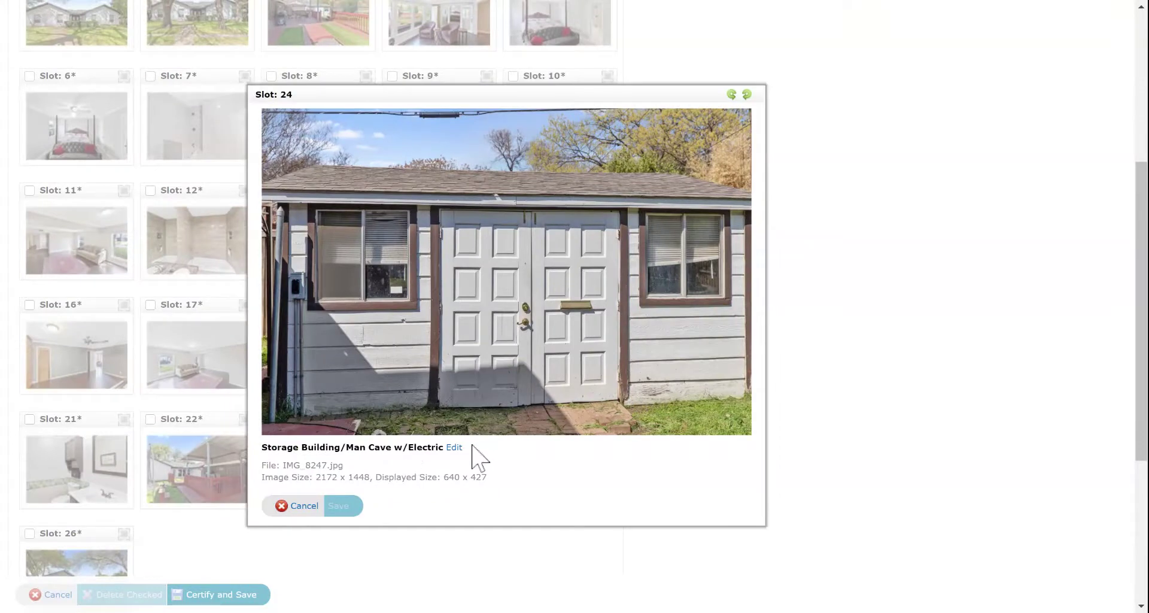
{"action": "left_click", "coordinate": [305, 510]}
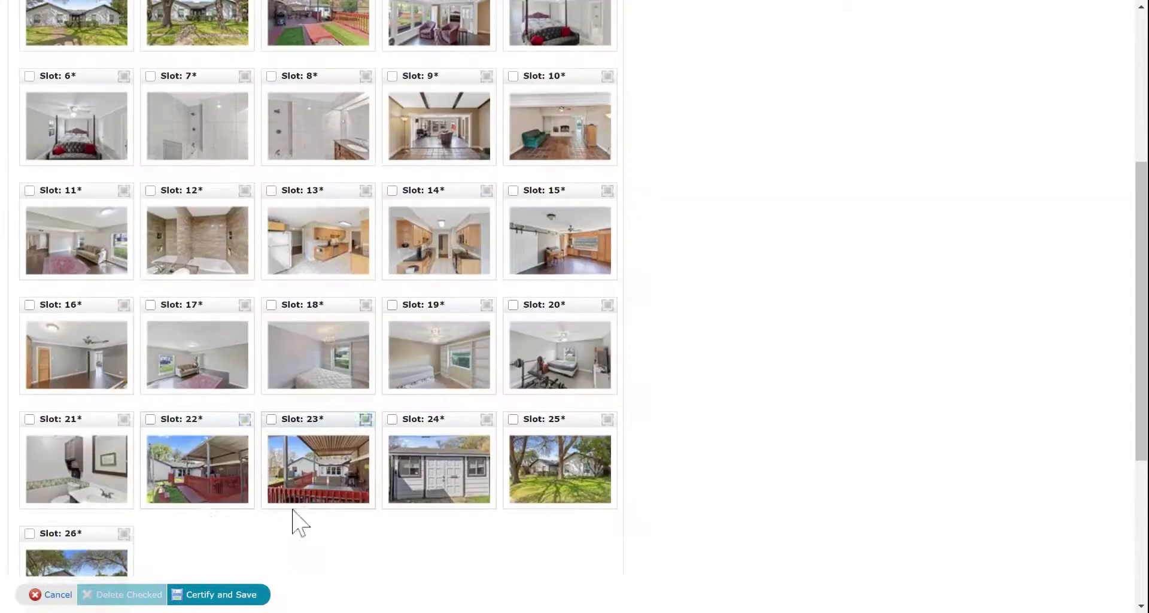
{"action": "left_click", "coordinate": [103, 473]}
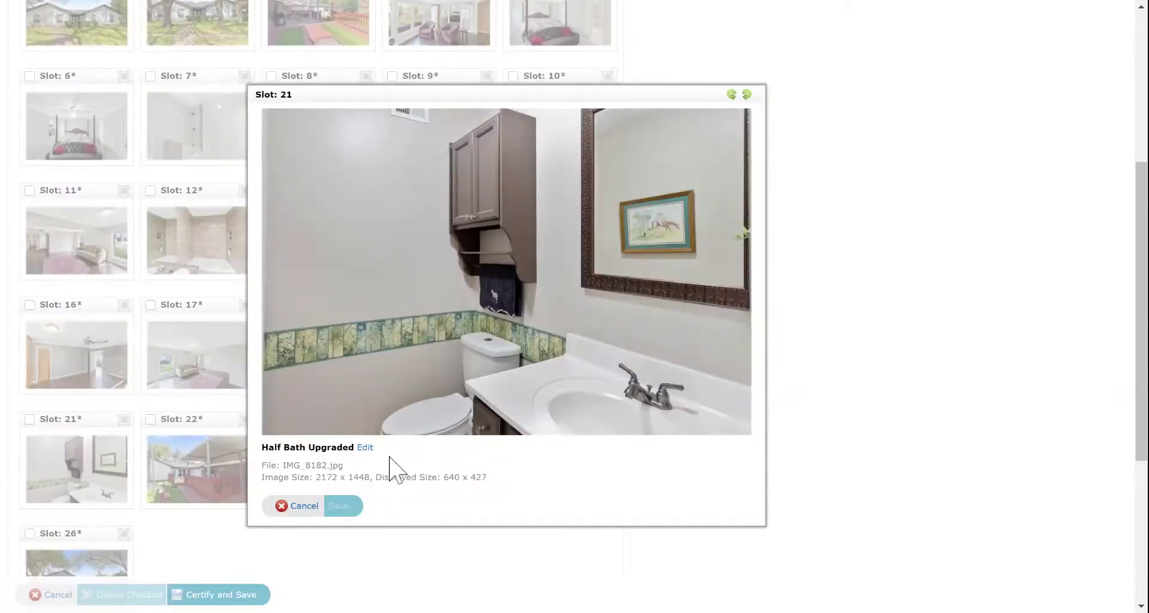
{"action": "left_click", "coordinate": [300, 507]}
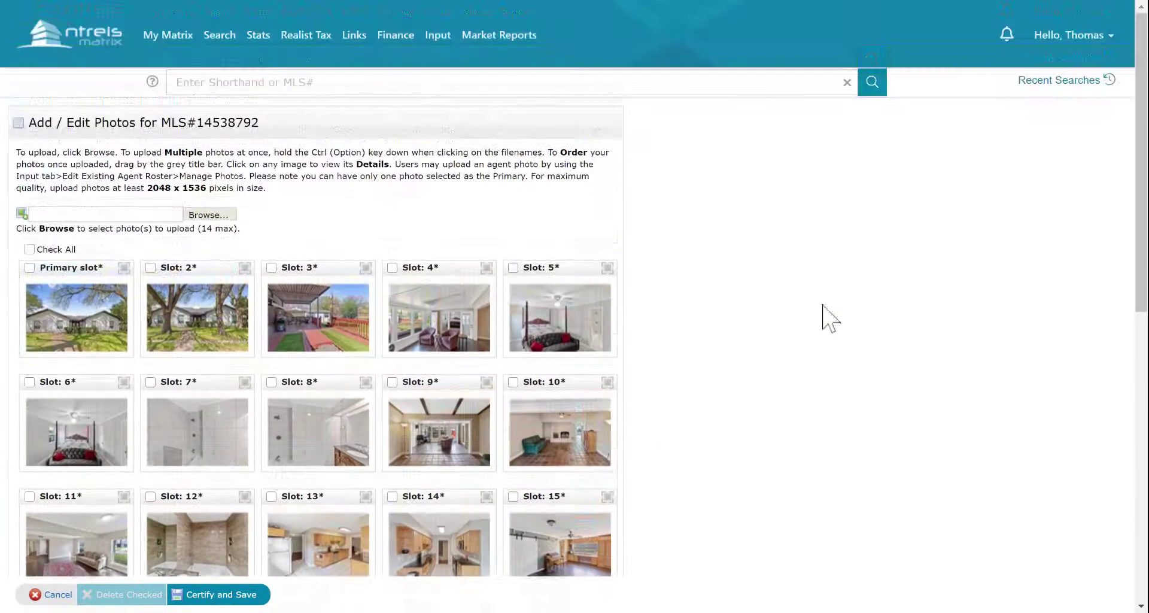
- Tick the Image Upload Certification and save all 26 reordered photos
{"action": "scroll", "coordinate": [820, 315], "scroll_direction": "down", "scroll_amount": 8}
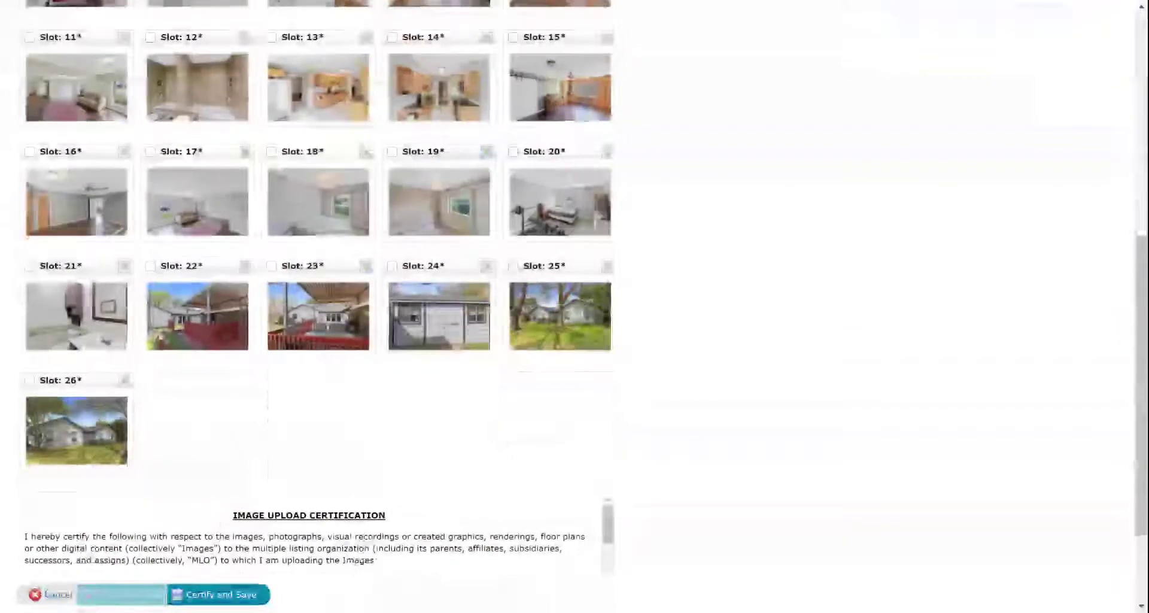
{"action": "left_click", "coordinate": [217, 595]}
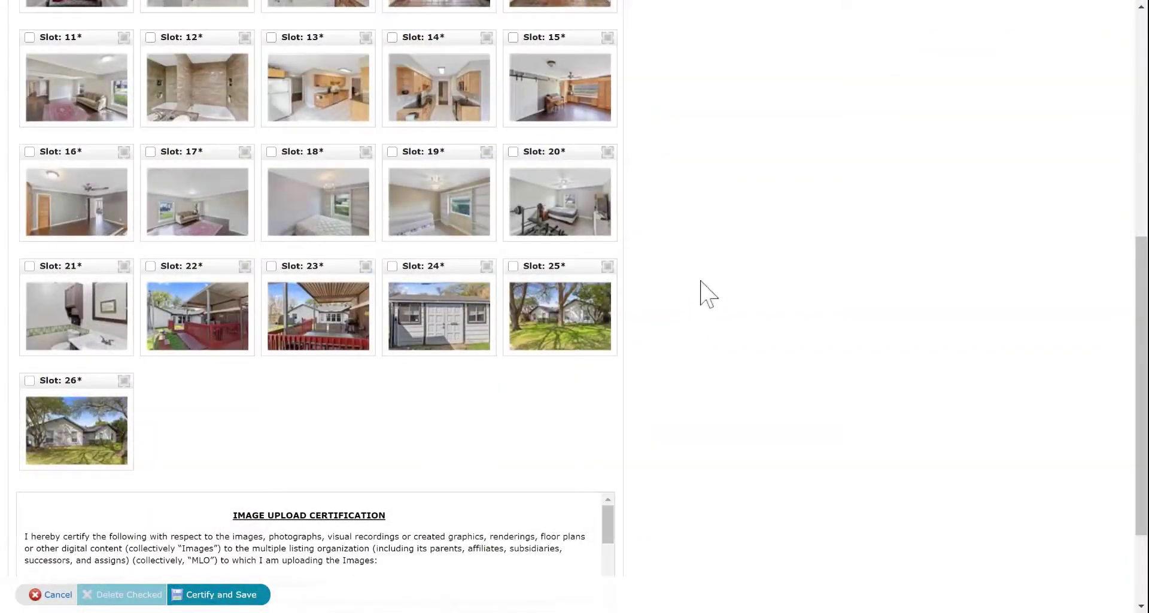